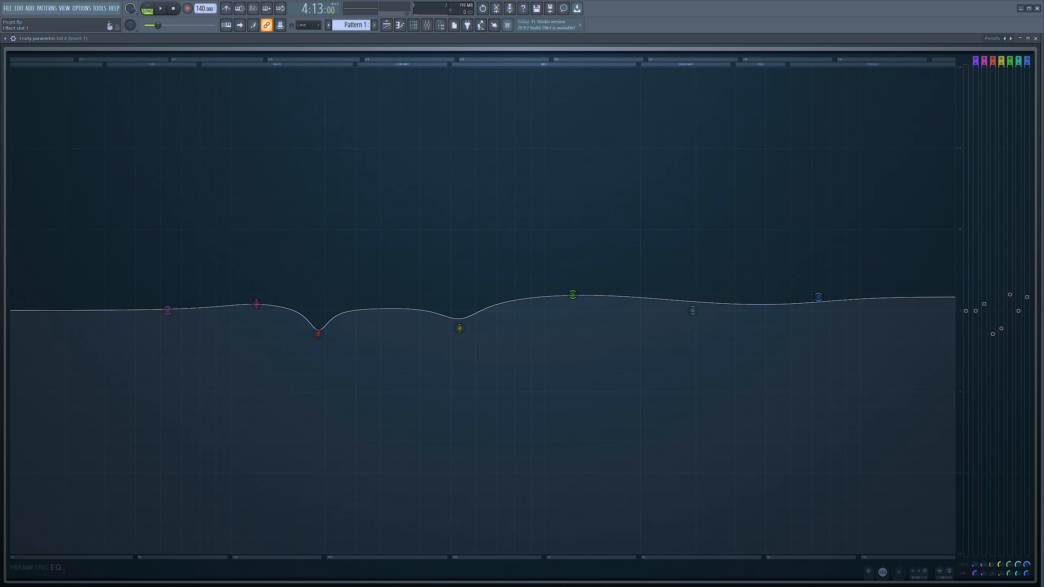
# Play the track to hear it with the current EQ curve applied, and stop playback.
pyautogui.moveTo(316, 335)
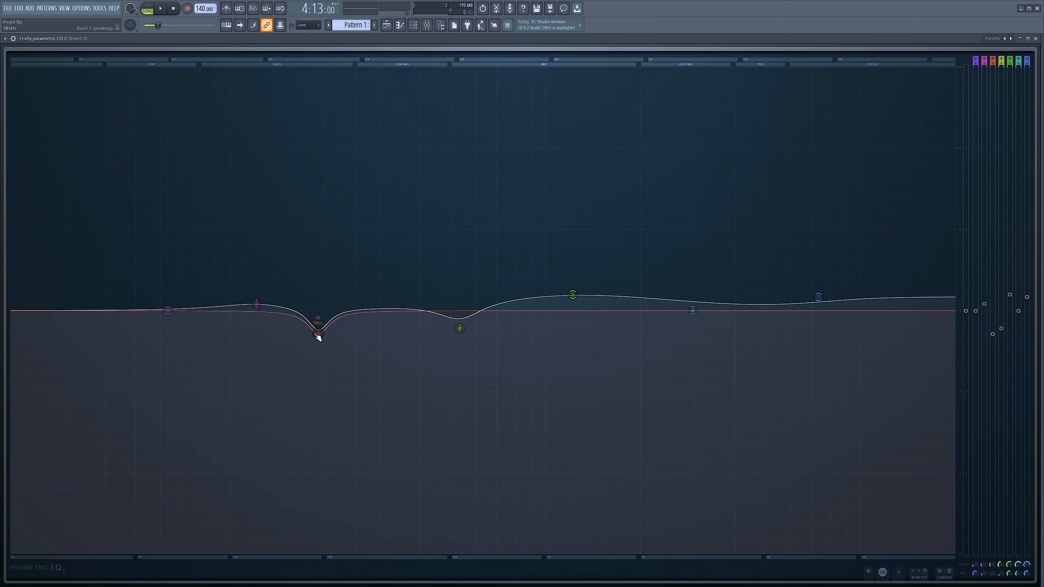
pyautogui.press('space')
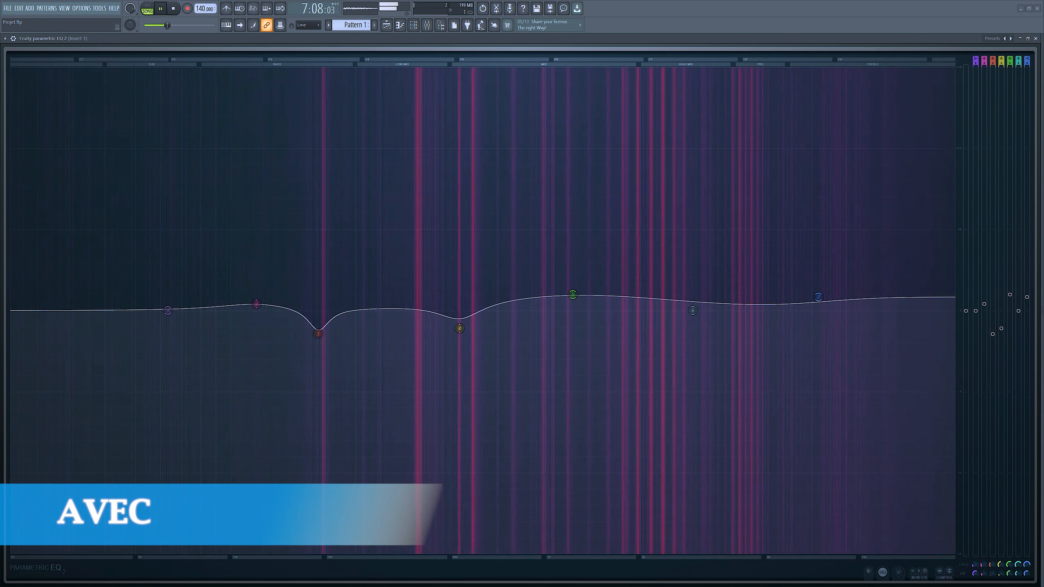
pyautogui.press('space')
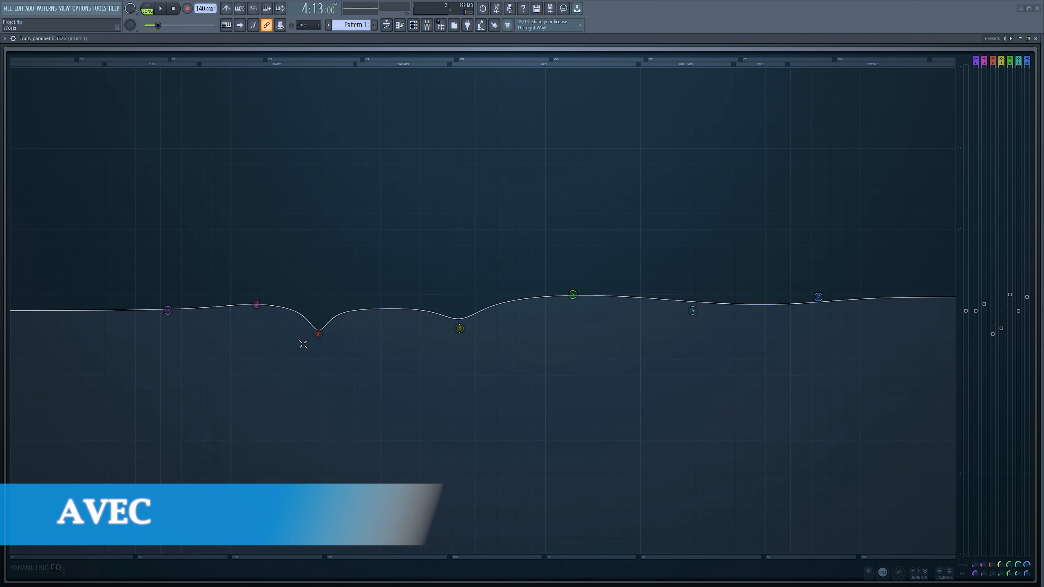
# Deepen the 190 Hz cut slightly, audition a boost of about 8.9 dB there during playback, and undo the boost.
pyautogui.moveTo(318, 332); pyautogui.dragTo(318, 334)
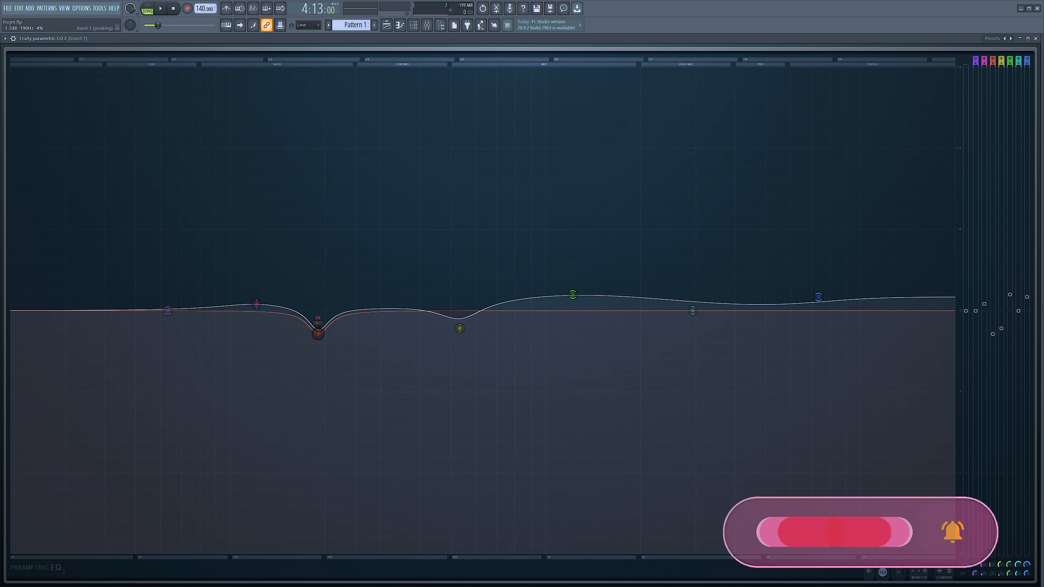
pyautogui.moveTo(318, 334); pyautogui.dragTo(318, 338)
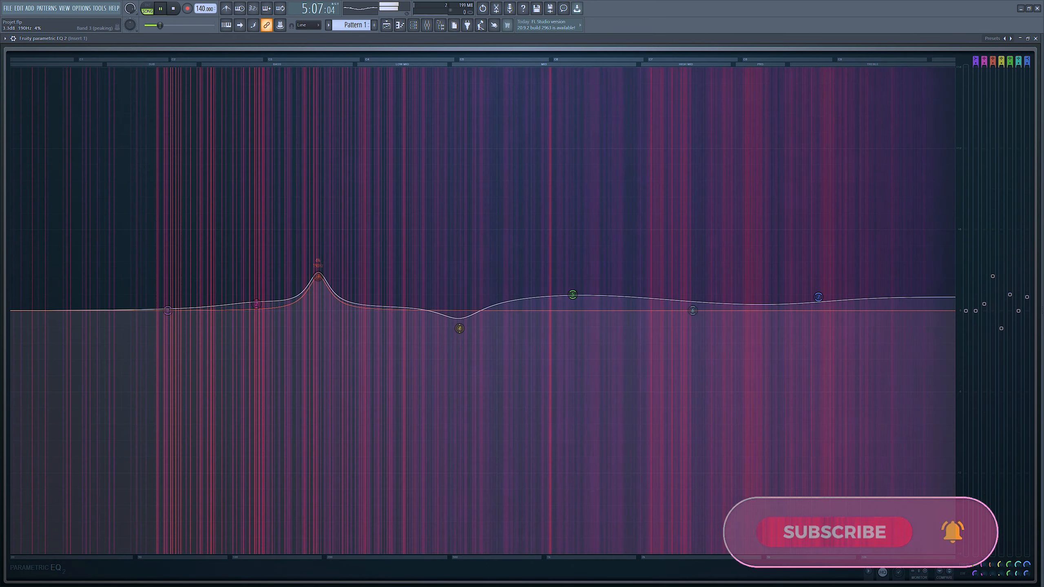
pyautogui.moveTo(318, 276); pyautogui.dragTo(318, 190)
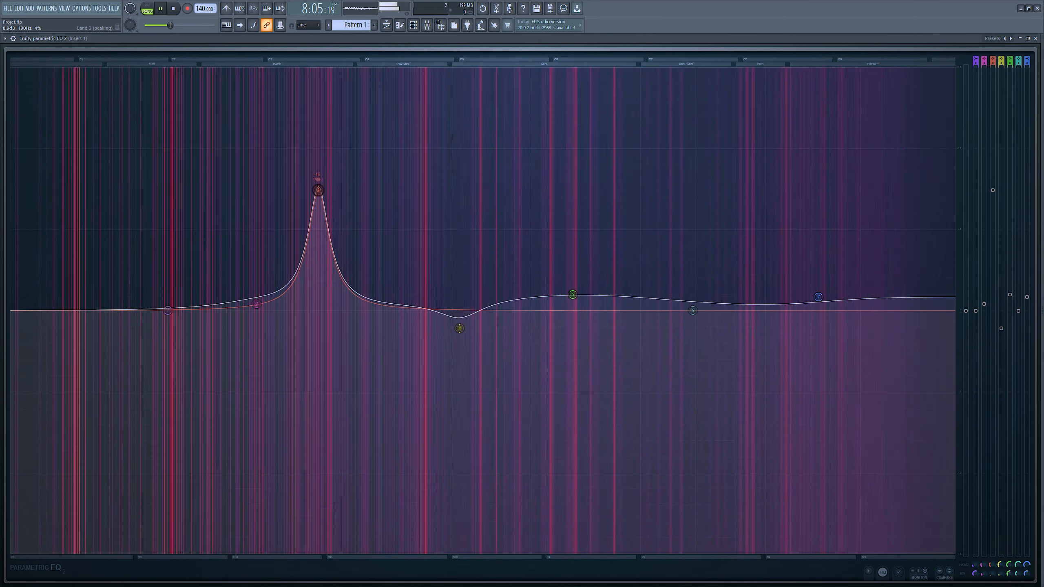
pyautogui.press('space')
pyautogui.hotkey('ctrl', 'z')
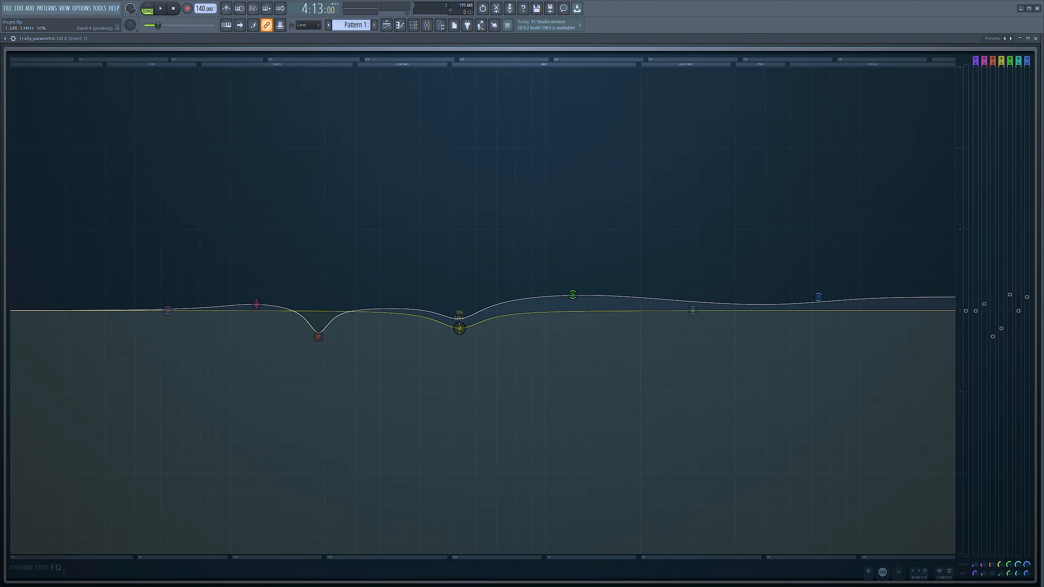
# Try boosting the 534 Hz band to about 5.3 dB and cutting it heavily during playback, undoing both gain changes.
pyautogui.press('space')
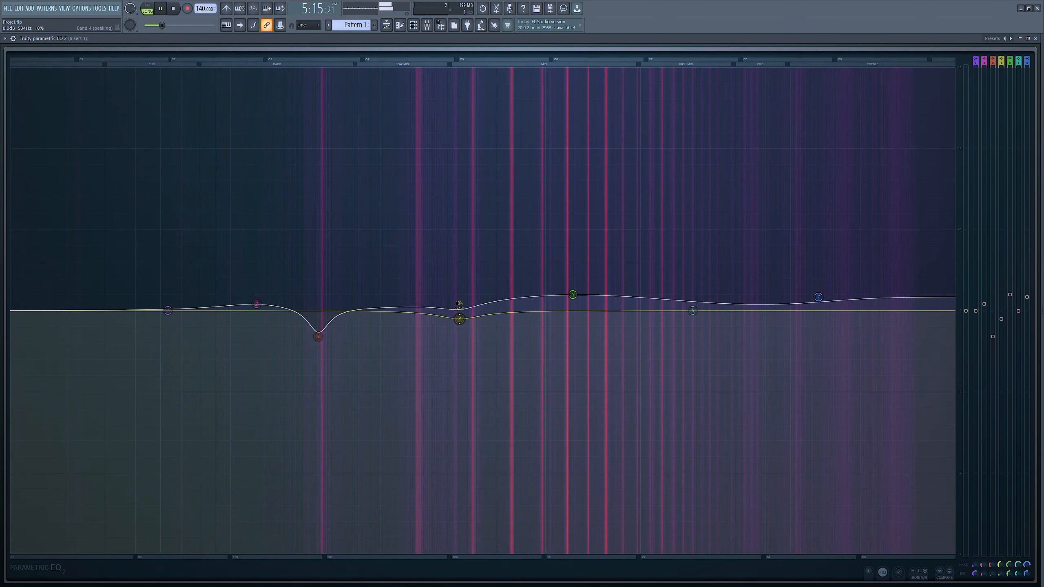
pyautogui.moveTo(1000, 329); pyautogui.dragTo(1001, 238)
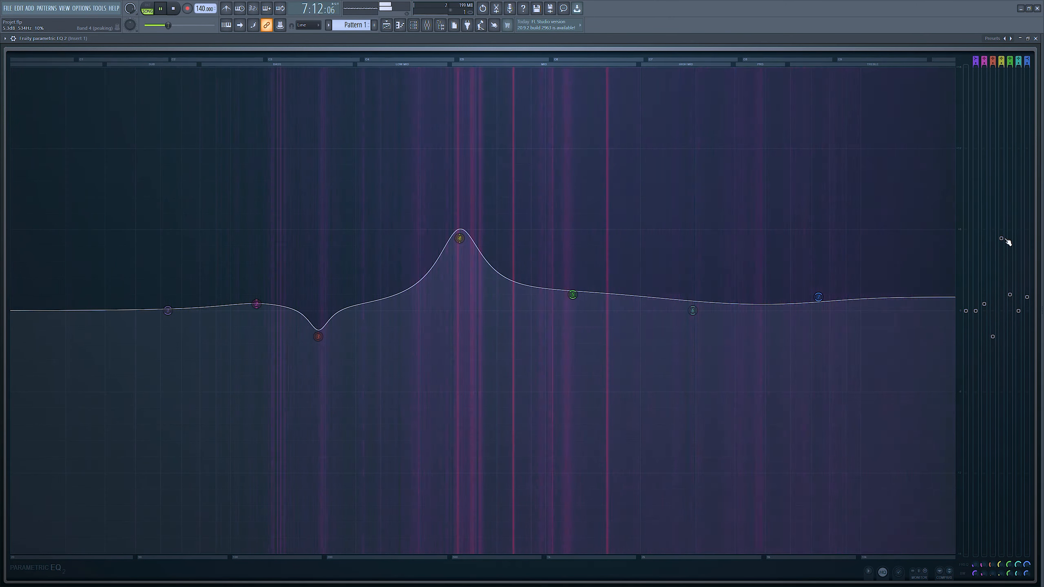
pyautogui.hotkey('ctrl', 'z')
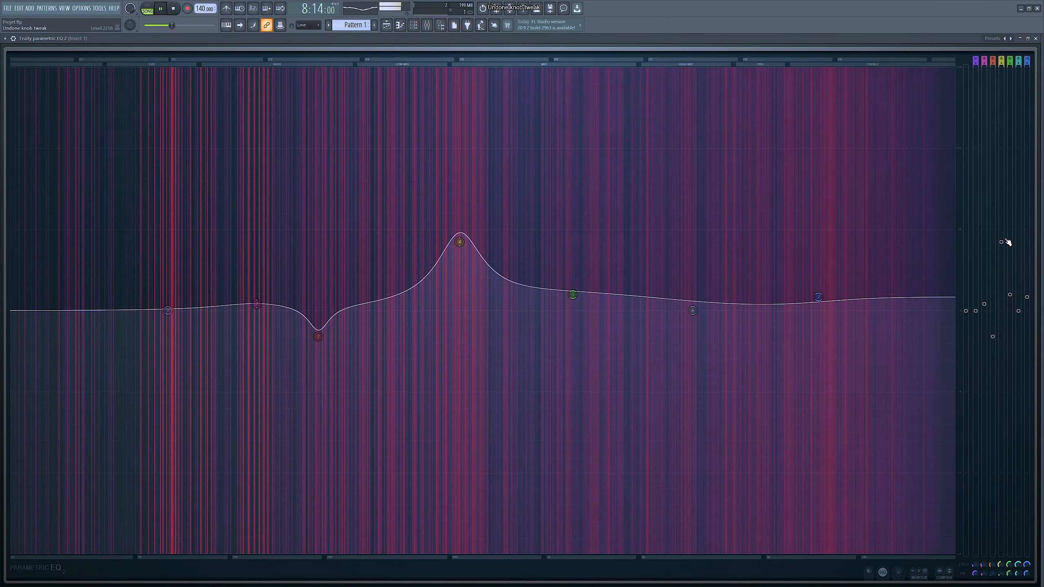
pyautogui.moveTo(1001, 242); pyautogui.dragTo(1001, 467)
pyautogui.hotkey('ctrl', 'z')
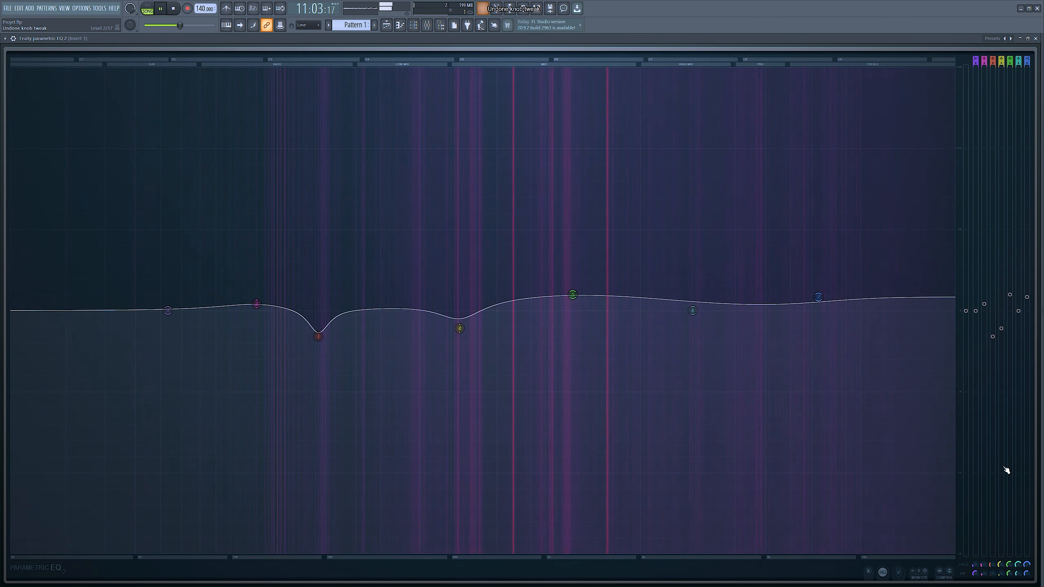
pyautogui.press('space')
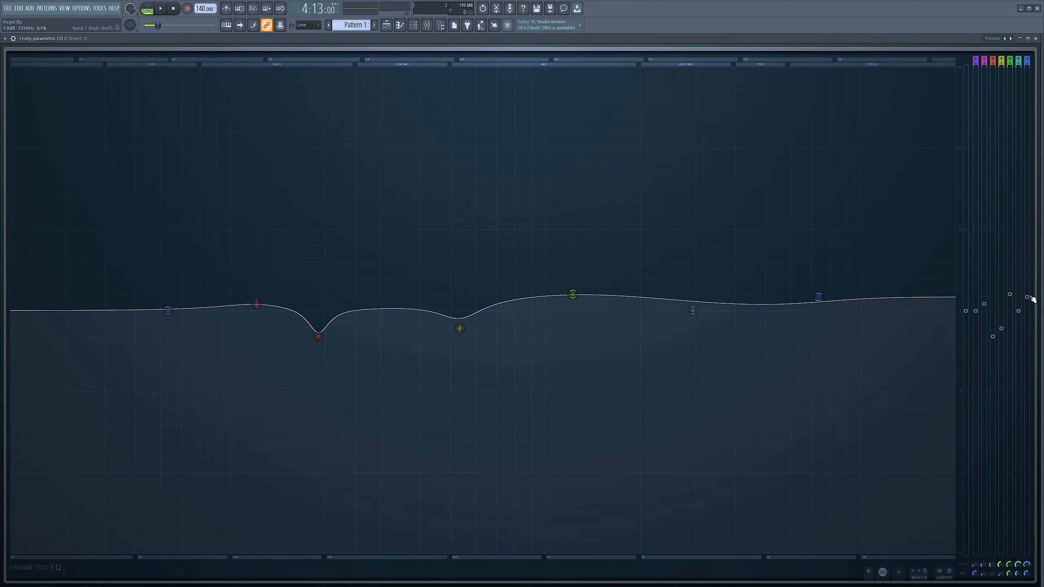
# Audition the 1220 Hz band boosted to about 6.2 dB during playback and undo the boost.
pyautogui.press('space')
pyautogui.moveTo(573, 293); pyautogui.dragTo(572, 227)
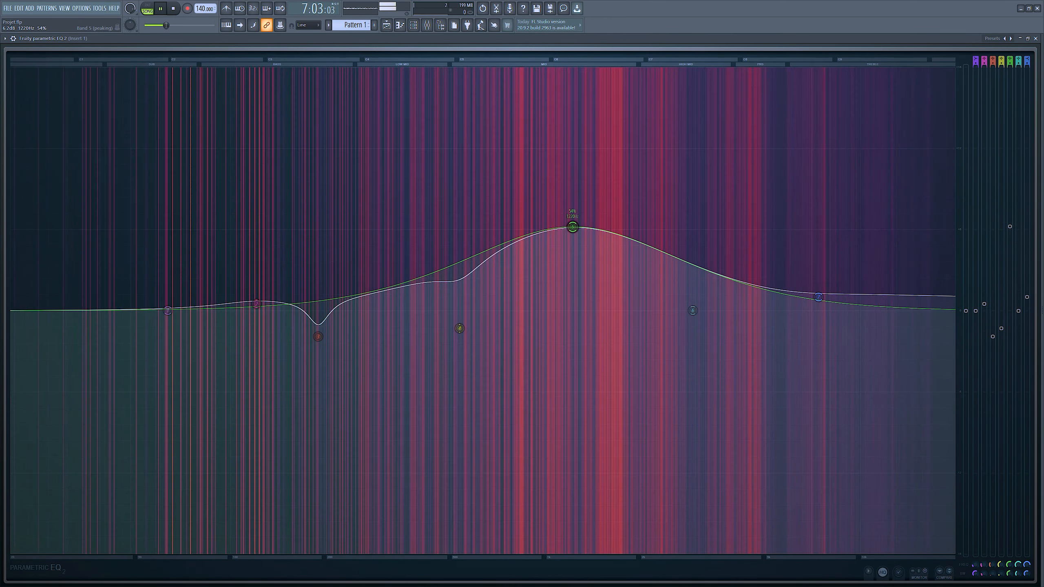
pyautogui.hotkey('ctrl', 'z')
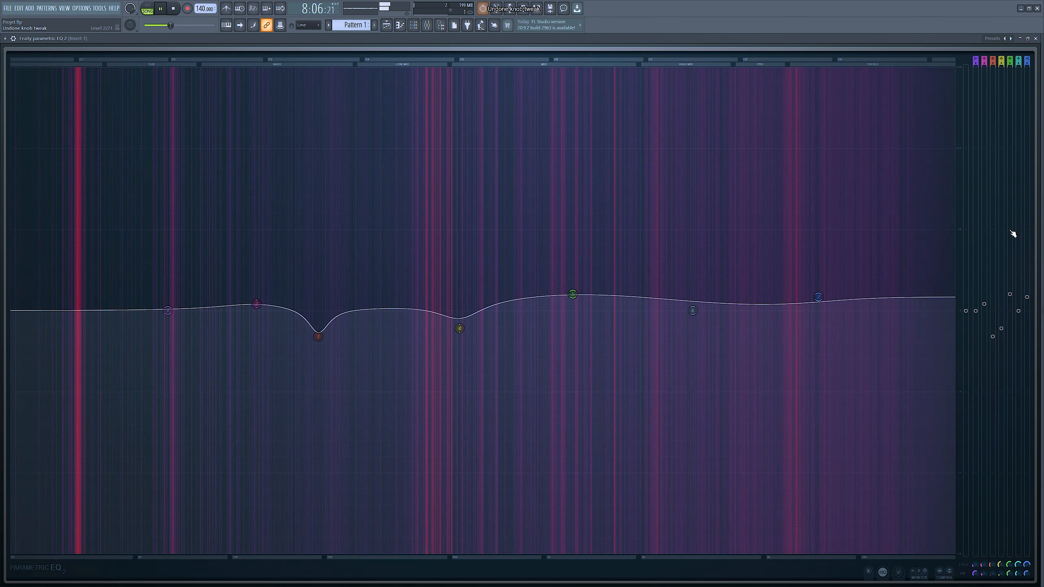
pyautogui.press('space')
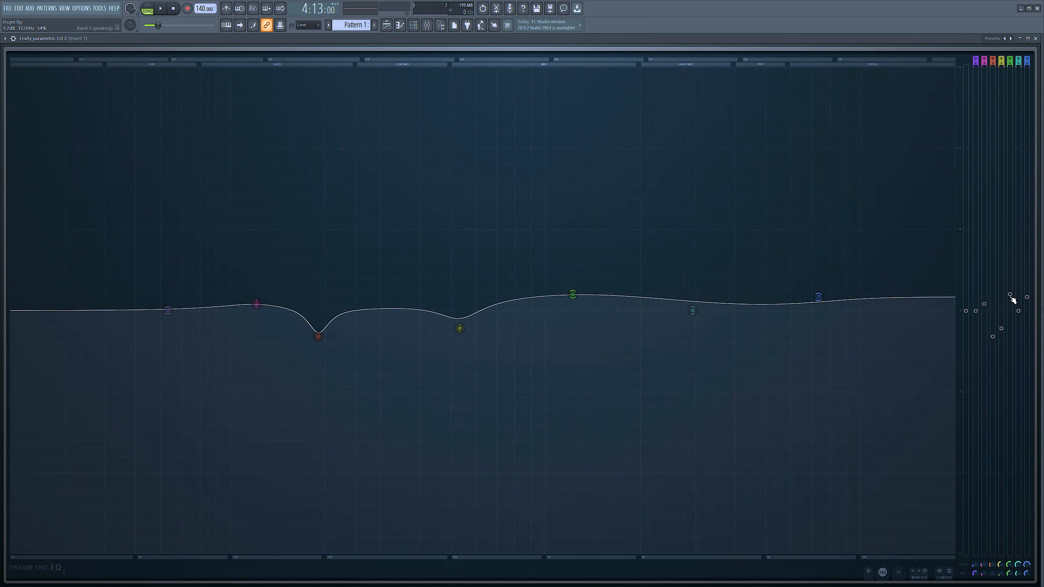
# Audition the high shelf (band 7) boosted to about 5.7 dB during playback and undo the boost.
pyautogui.moveTo(818, 296)
pyautogui.press('space')
pyautogui.moveTo(1032, 300); pyautogui.dragTo(1032, 238)
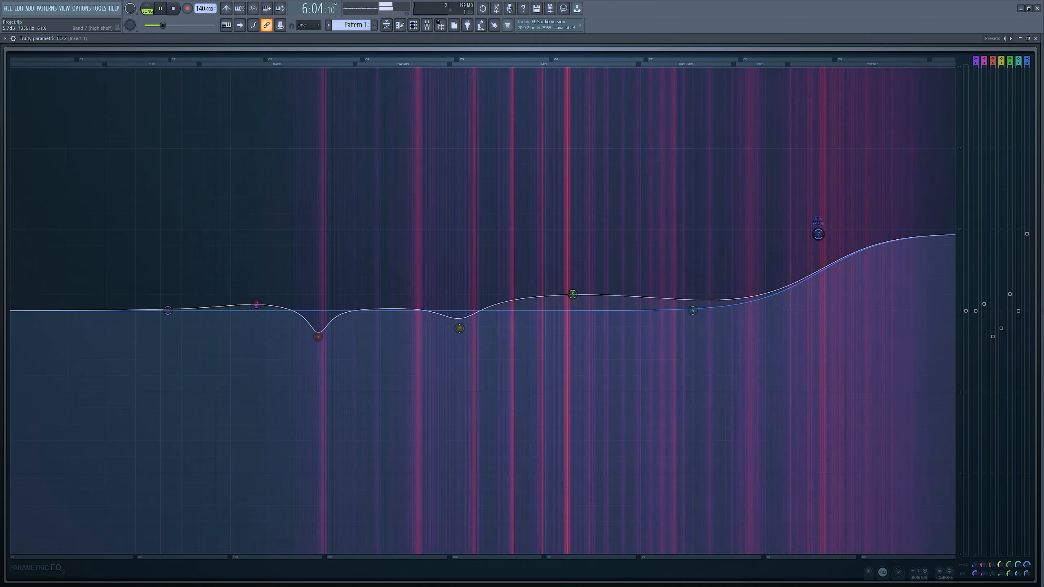
pyautogui.hotkey('ctrl', 'z')
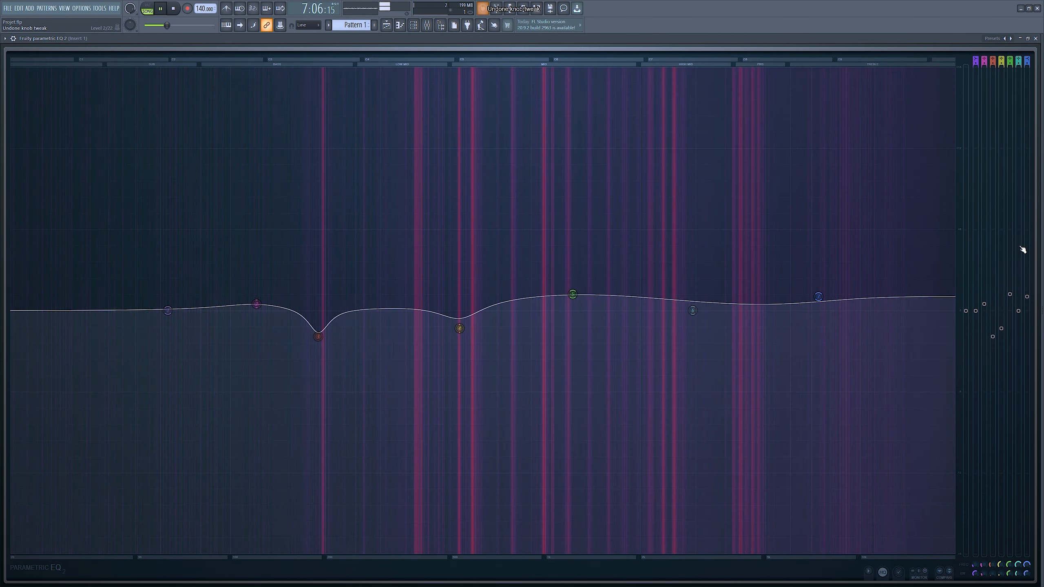
pyautogui.press('space')
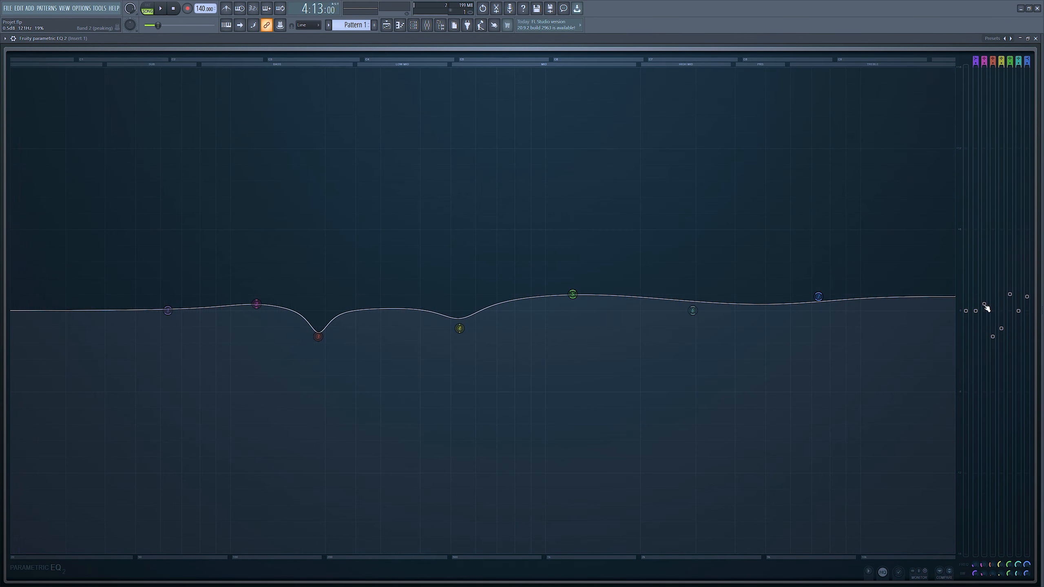
# Raise the 121 Hz band to 0.7 dB, audition a boost of about 6.4 dB there during playback, and undo that boost.
pyautogui.moveTo(984, 305); pyautogui.dragTo(984, 301)
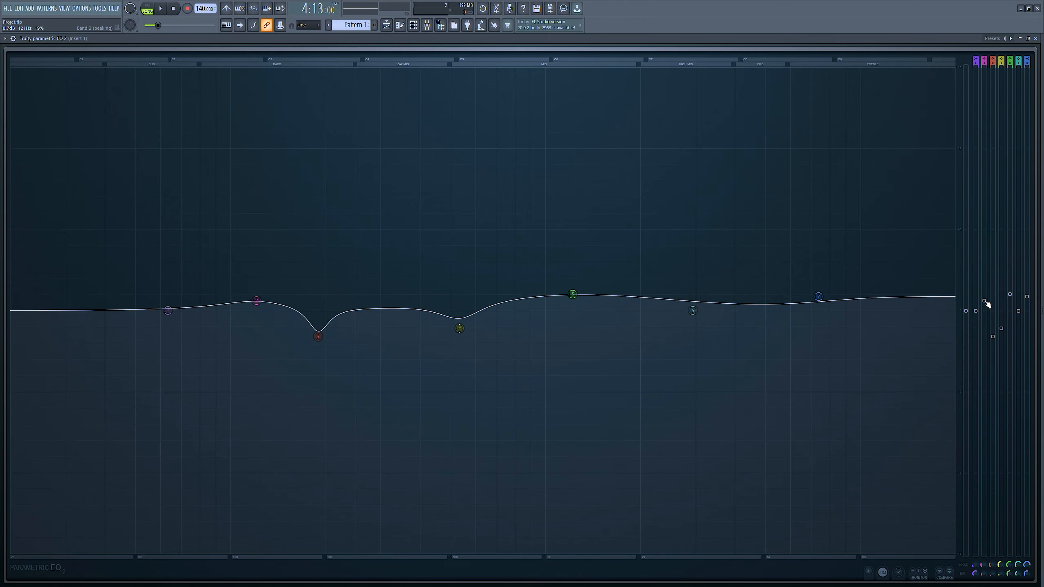
pyautogui.press('space')
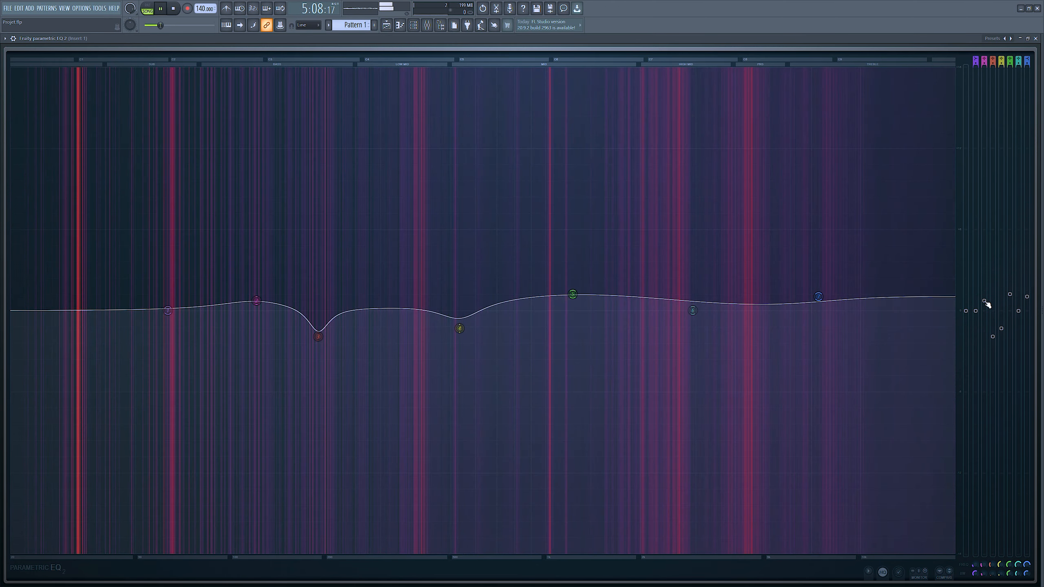
pyautogui.moveTo(985, 303); pyautogui.dragTo(986, 227)
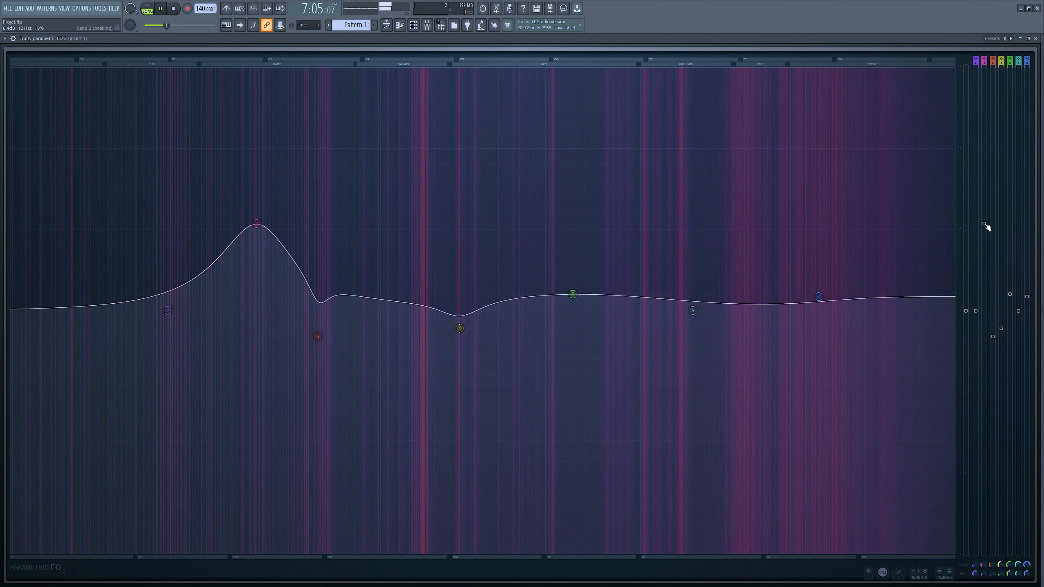
pyautogui.hotkey('ctrl', 'z')
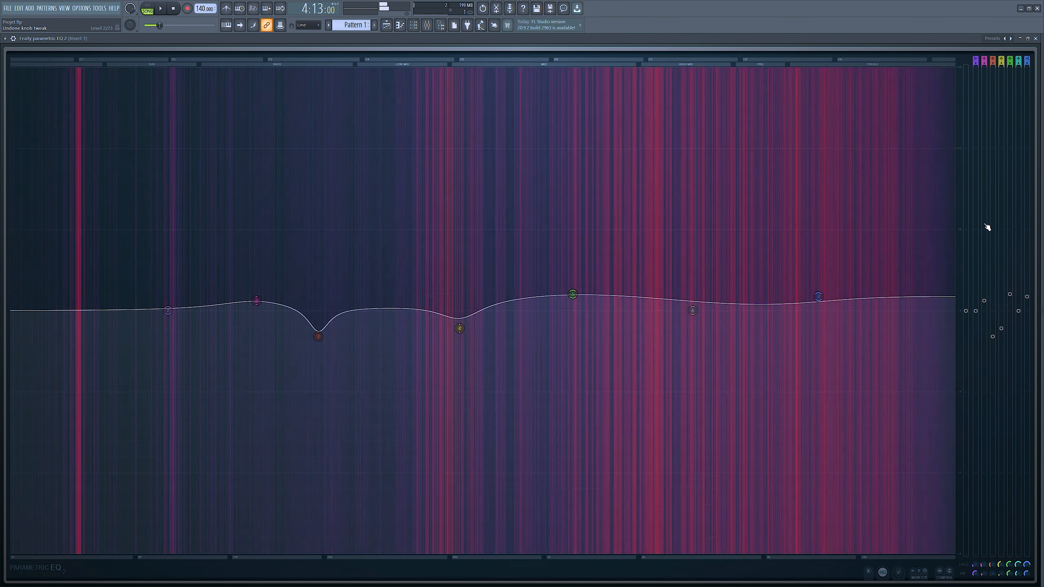
pyautogui.press('space')
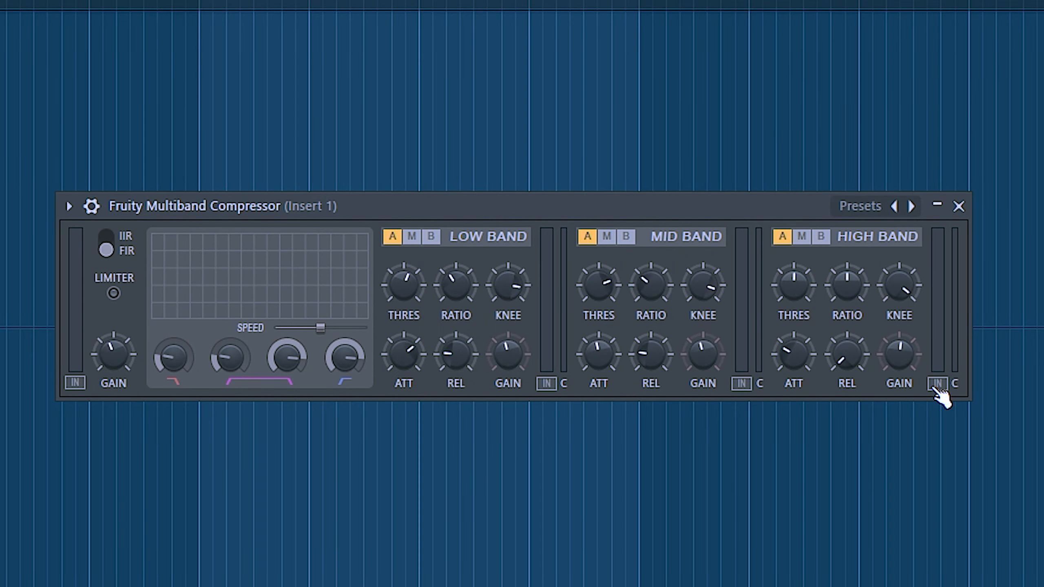
# Switch the multiband compressor's filter mode to IIR and back to FIR, and try muting the mid and high bands.
pyautogui.click(111, 253)
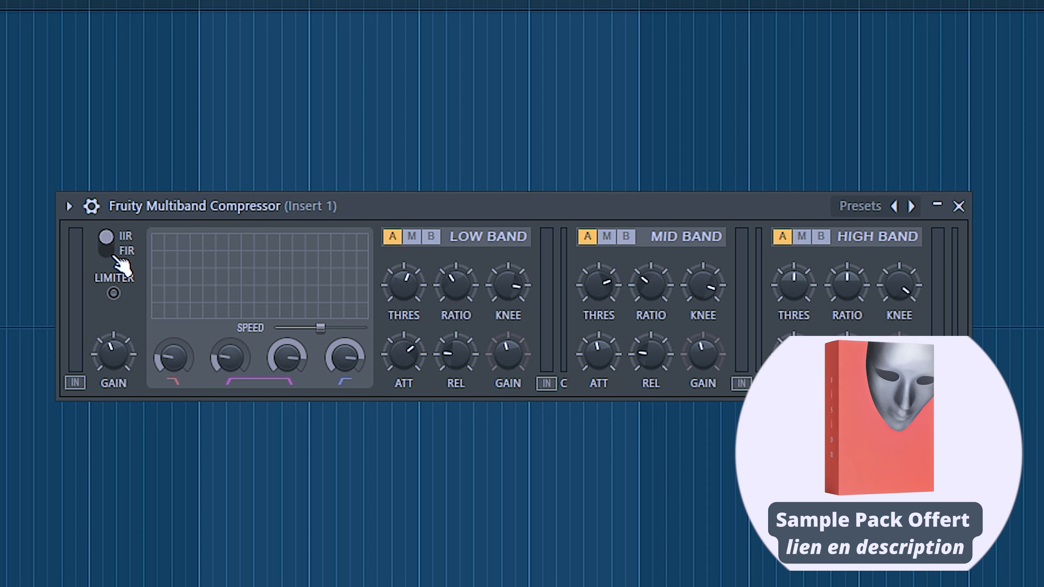
pyautogui.click(112, 256)
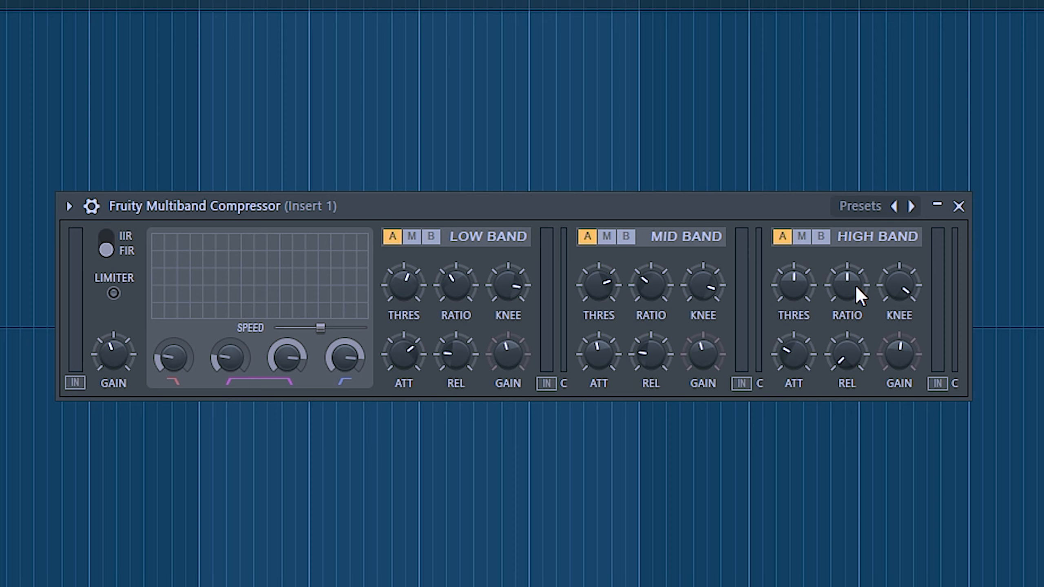
pyautogui.click(606, 237)
pyautogui.click(801, 236)
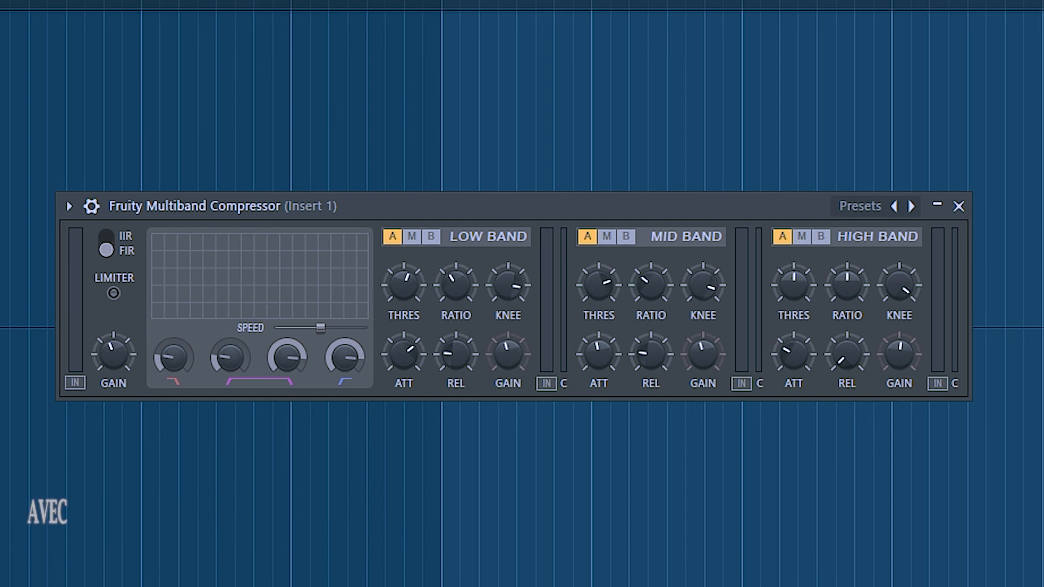
# Play the track through the multiband compressor with all three bands active, and stop playback.
pyautogui.press('space')
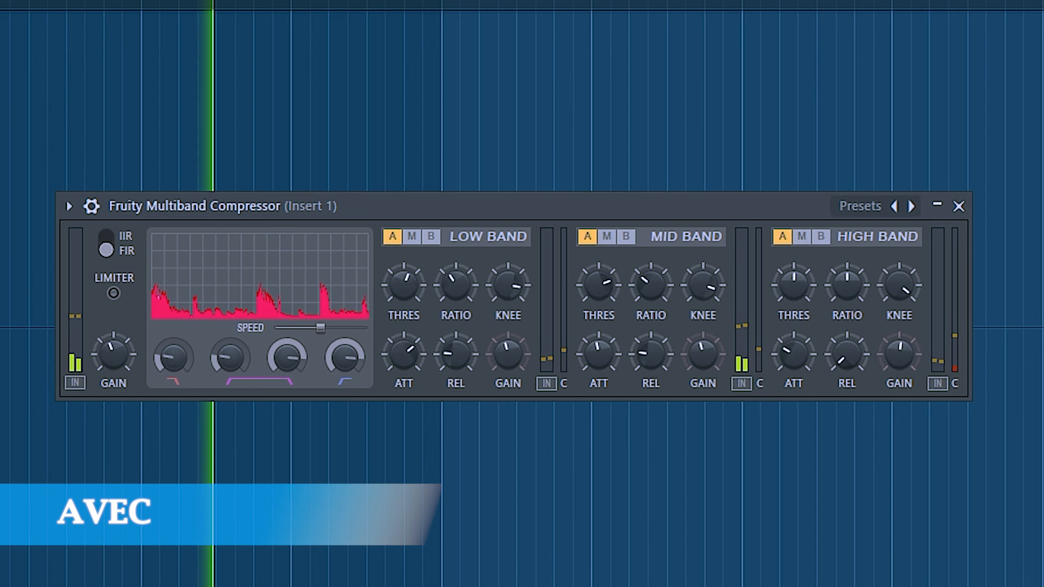
pyautogui.press('space')
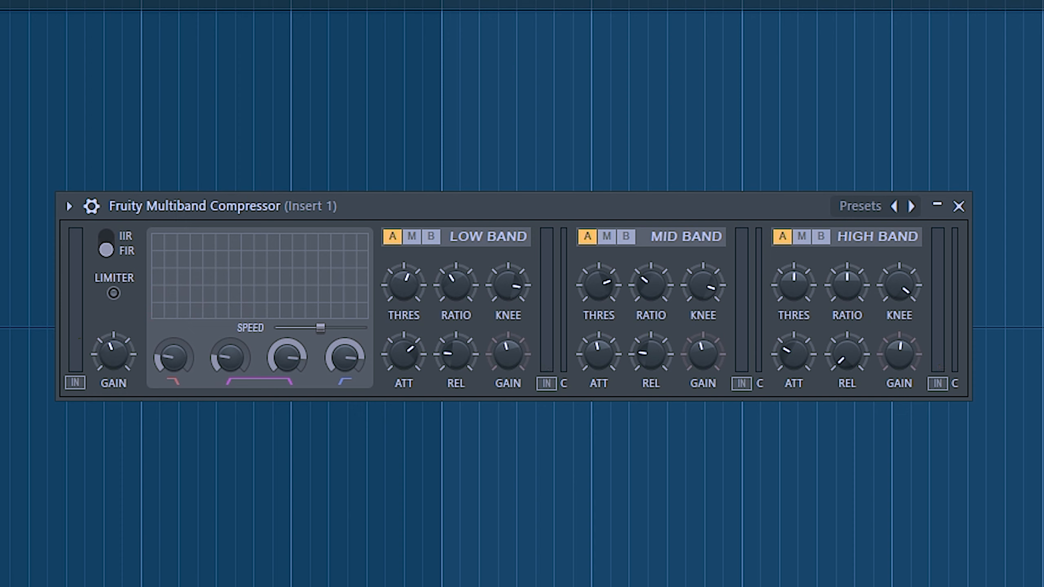
# Mute the mid and high bands and compare the low band bypassed and active during playback.
pyautogui.click(606, 237)
pyautogui.click(801, 236)
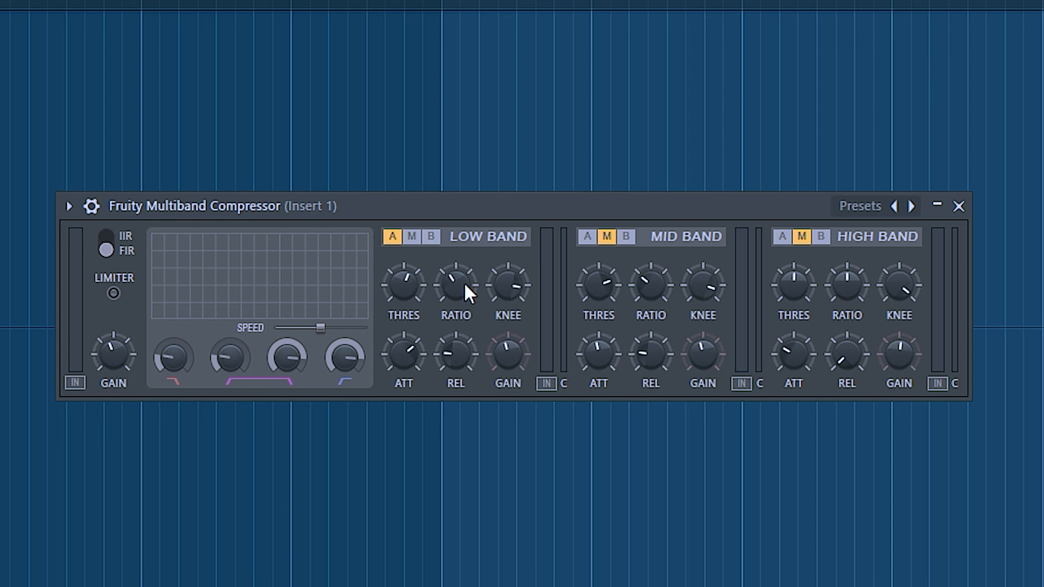
pyautogui.press('space')
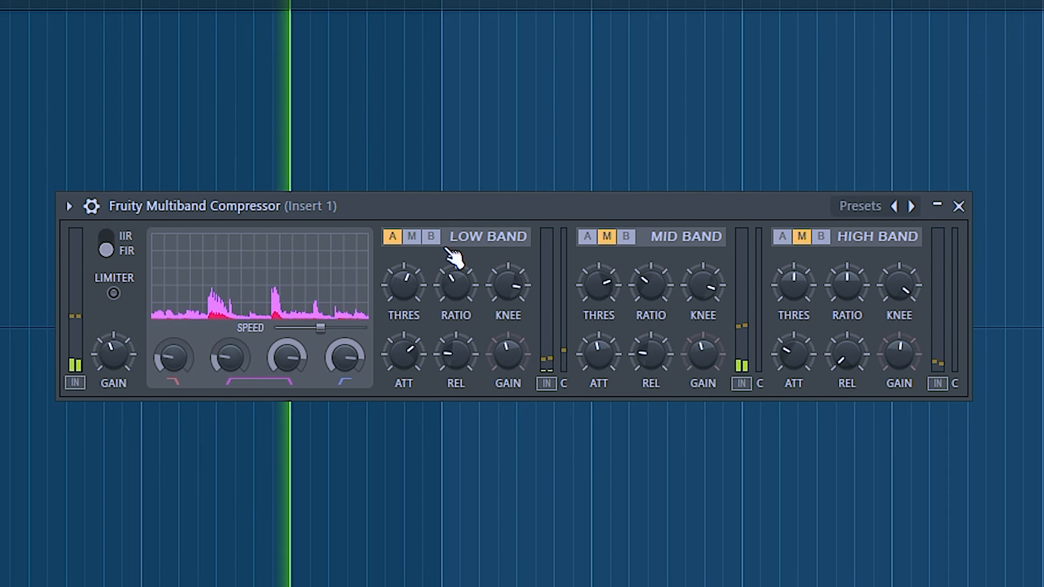
pyautogui.click(430, 238)
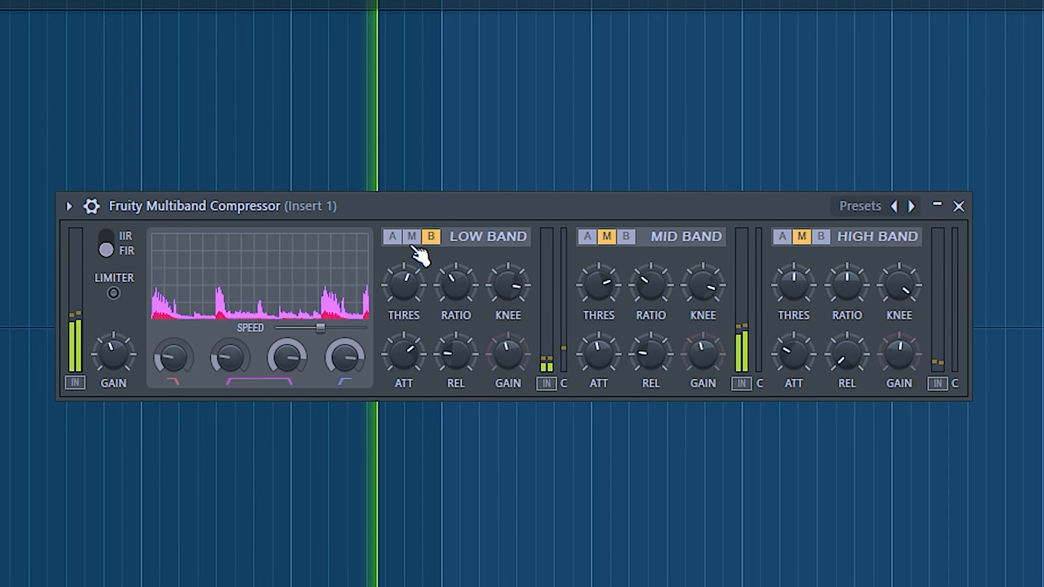
pyautogui.click(393, 238)
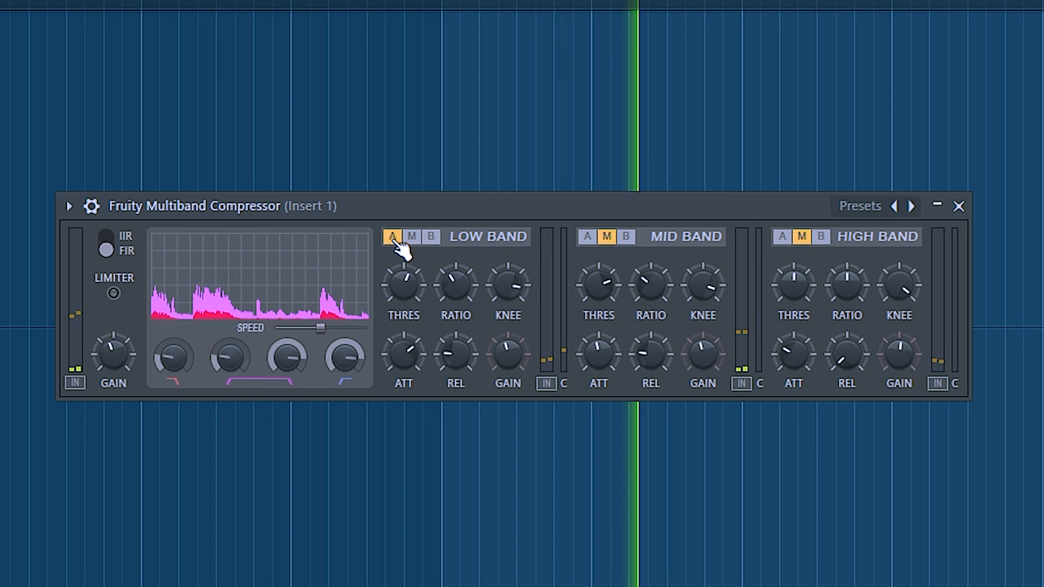
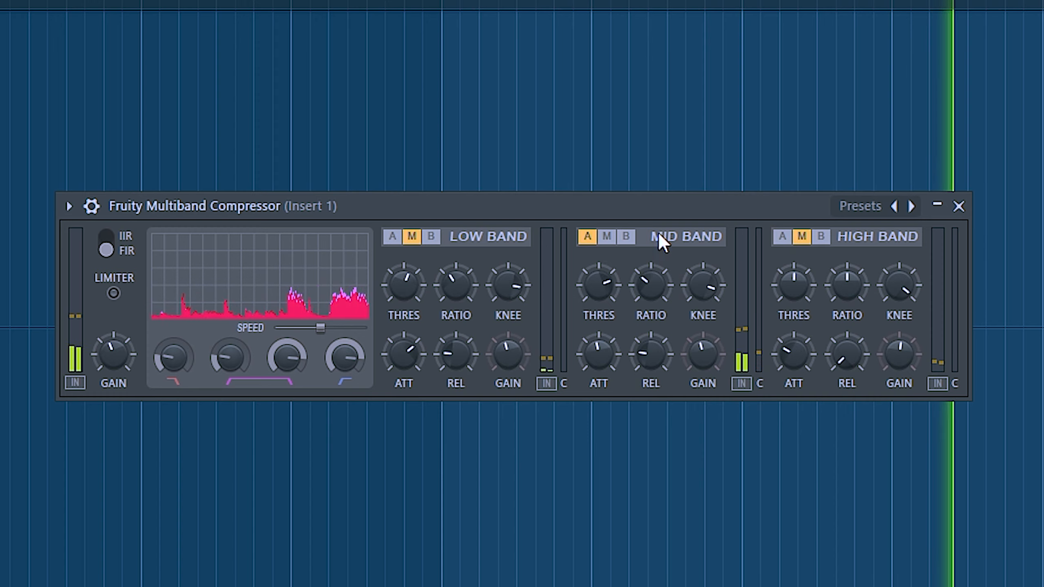
# Compare the mid band bypassed and active during playback while the low and high bands are muted.
pyautogui.click(625, 237)
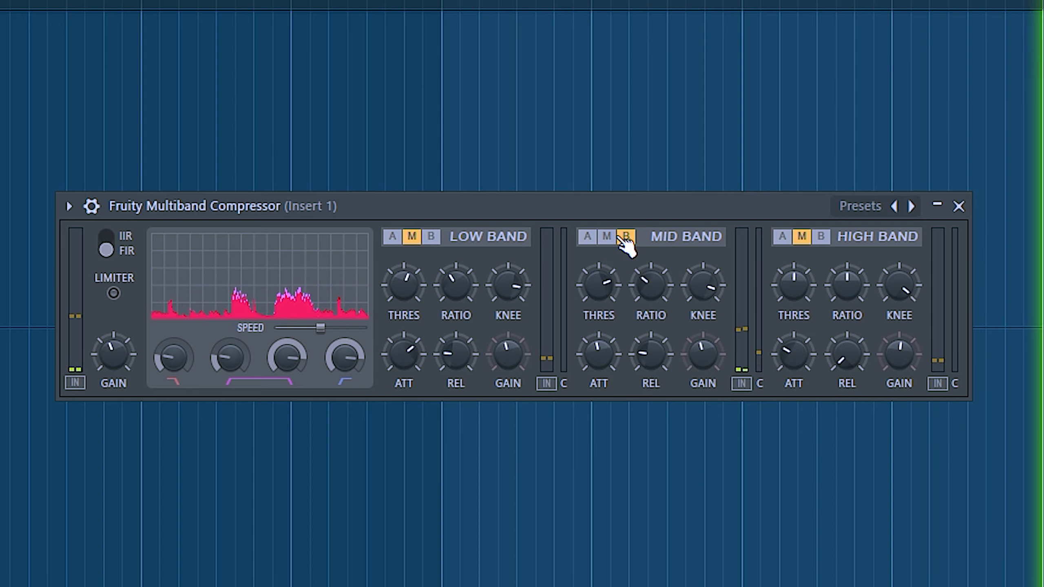
pyautogui.click(587, 237)
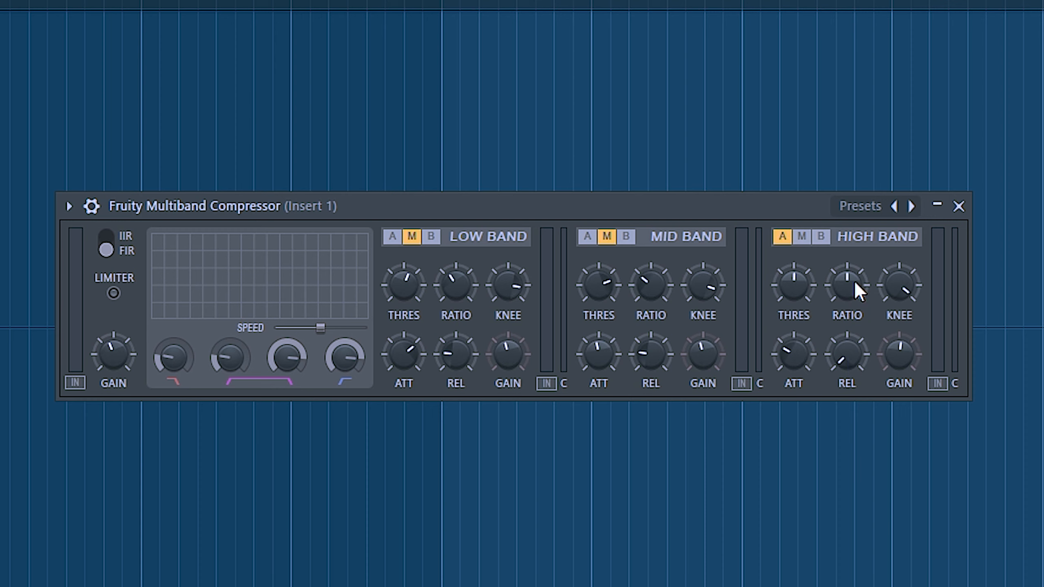
# Compare the high band bypassed and active during playback with the other bands muted, and reactivate the mid and low bands.
pyautogui.press('space')
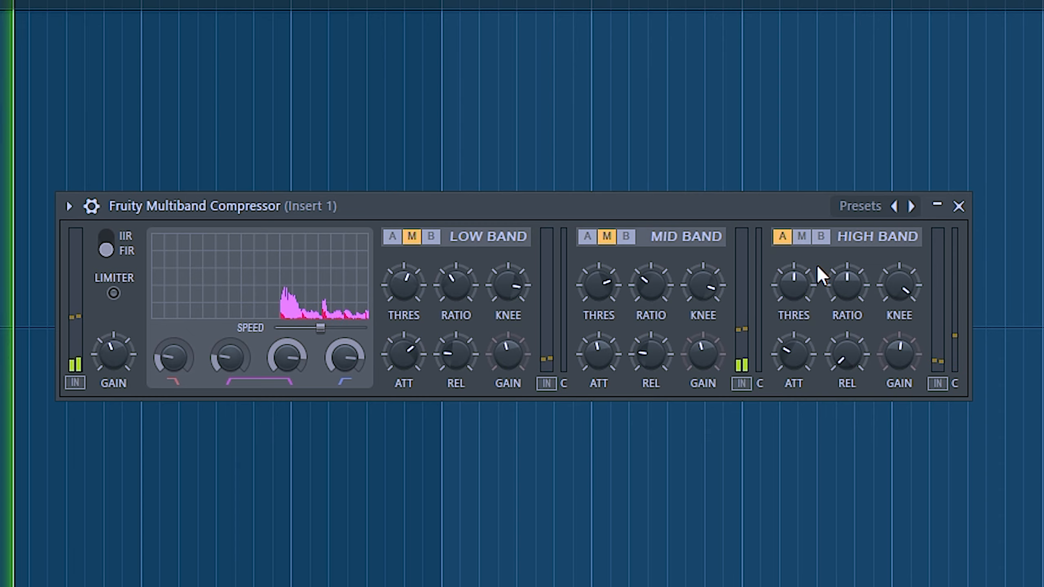
pyautogui.click(821, 239)
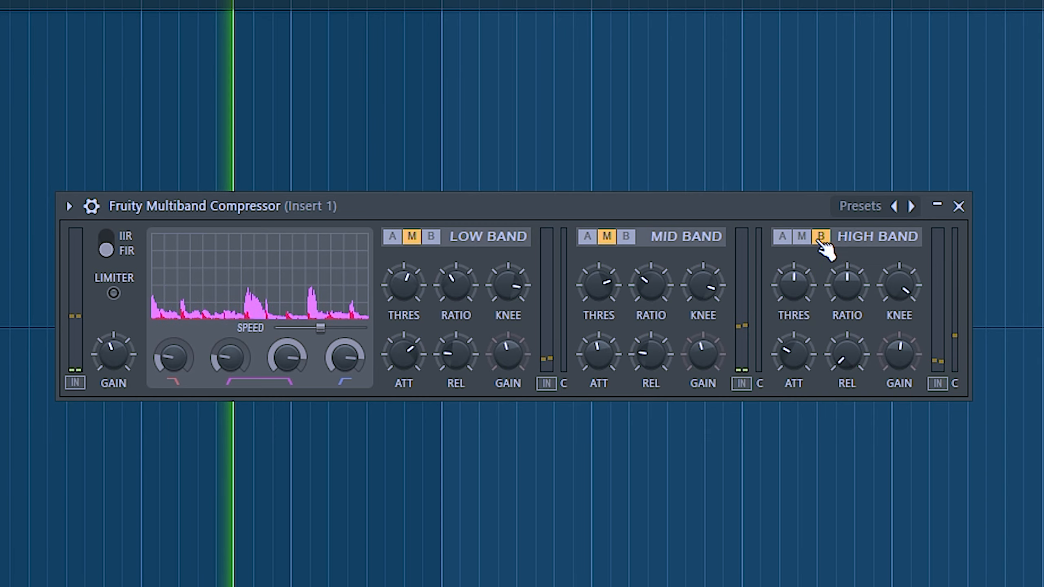
pyautogui.click(781, 237)
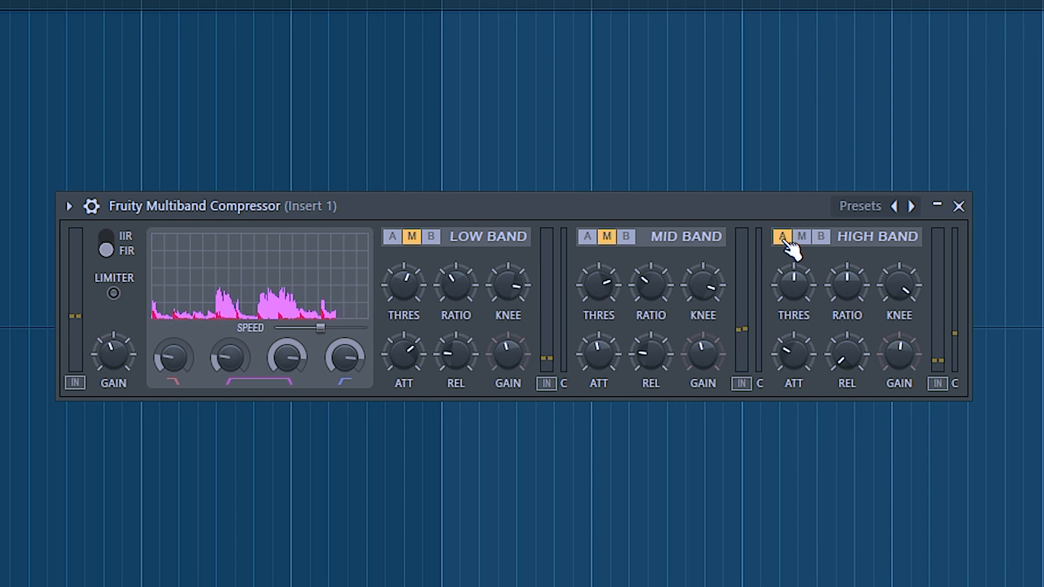
pyautogui.click(586, 239)
pyautogui.click(391, 239)
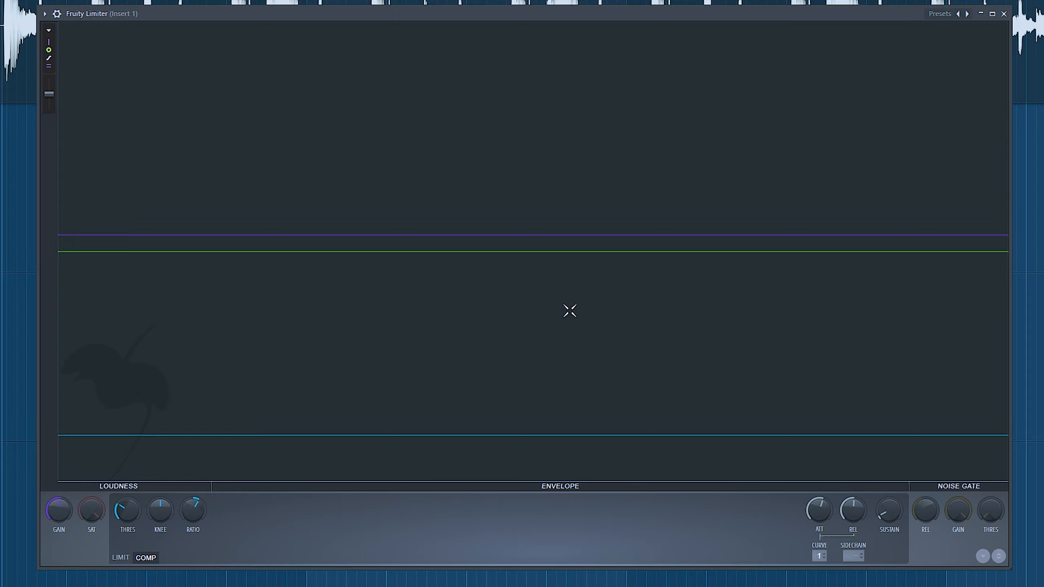
# Play the track through Fruity Limiter's compressor, lower the attack to its minimum, and raise it again.
pyautogui.press('space')
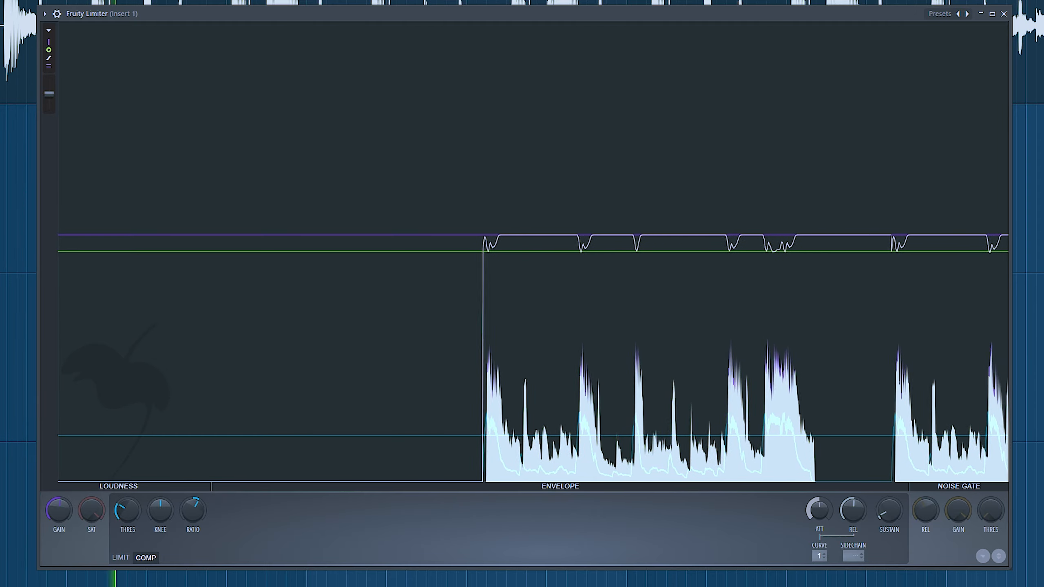
pyautogui.moveTo(819, 510); pyautogui.dragTo(819, 541)
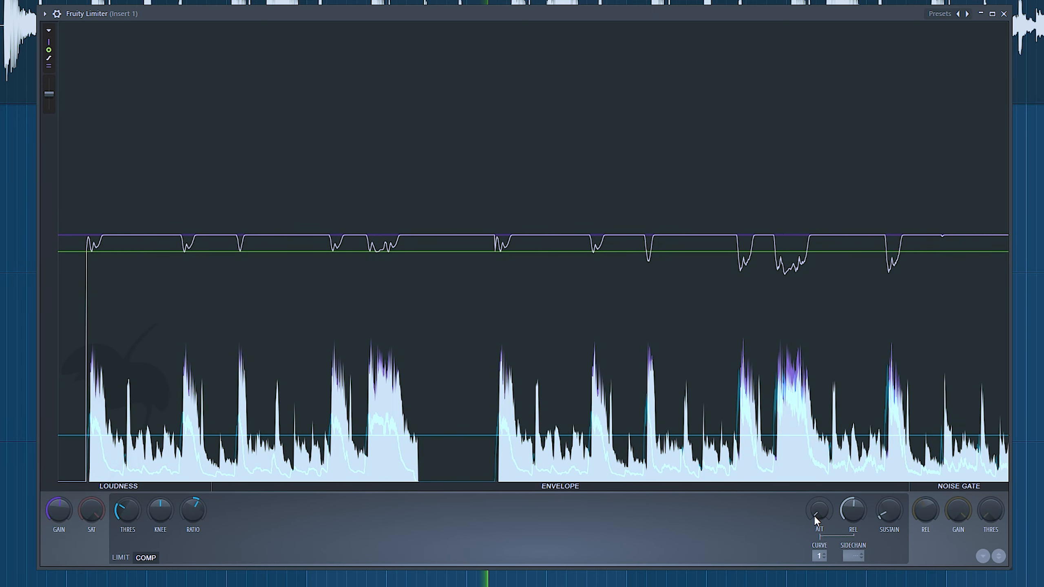
pyautogui.moveTo(815, 514); pyautogui.dragTo(814, 477)
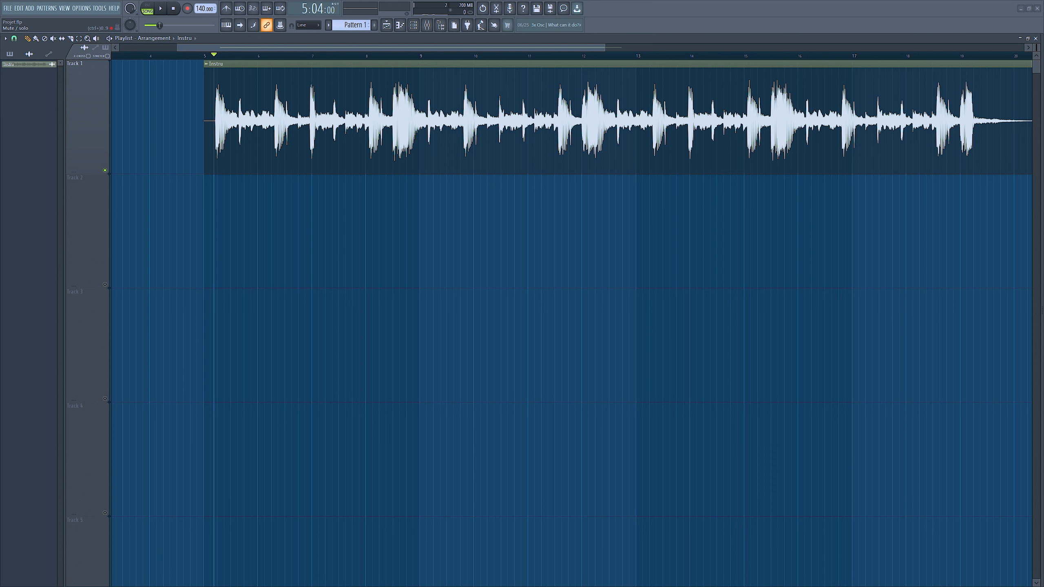
# Play the Intru clip from its beginning, stop, and replay it from the same point to compare the sound without and with processing.
pyautogui.press('space')
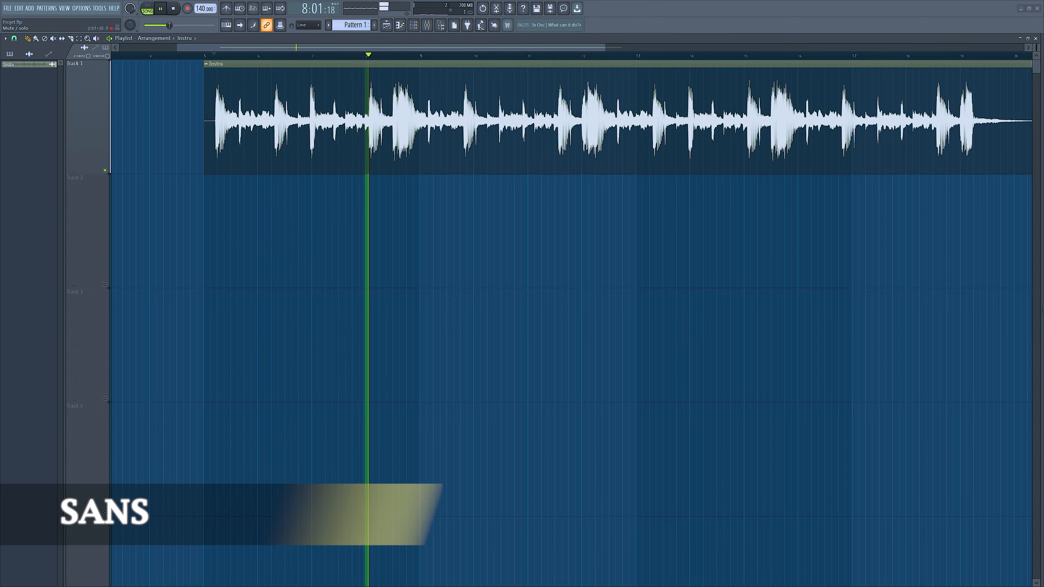
pyautogui.press('space')
pyautogui.press('space')
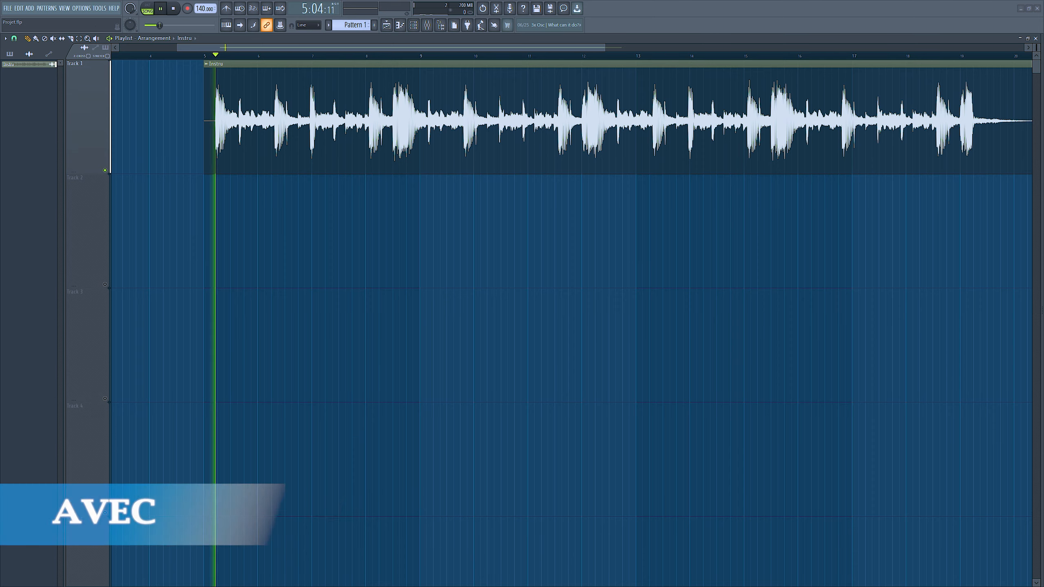